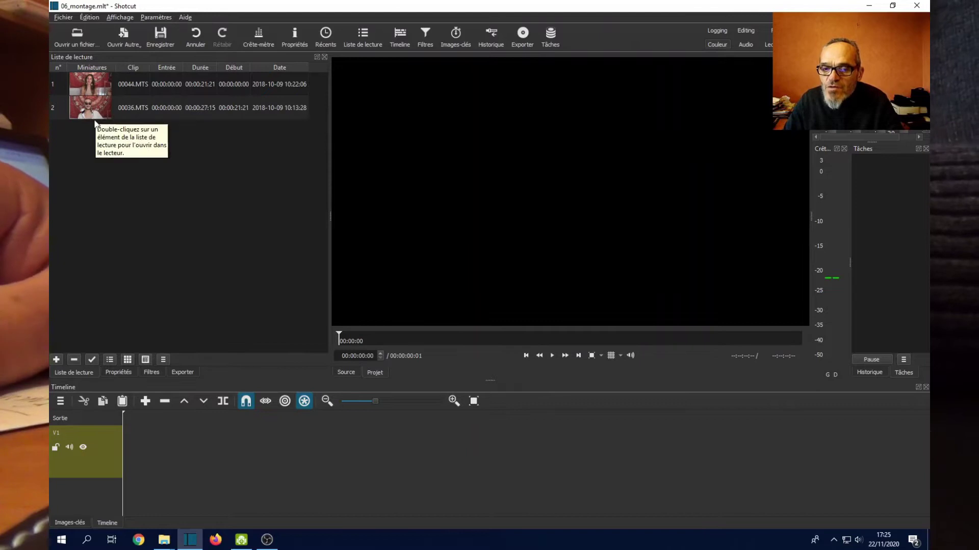
Place the 00036.MTS clip from the playlist at the start of the timeline and play it.
left_click_drag(90, 108, 170, 413)
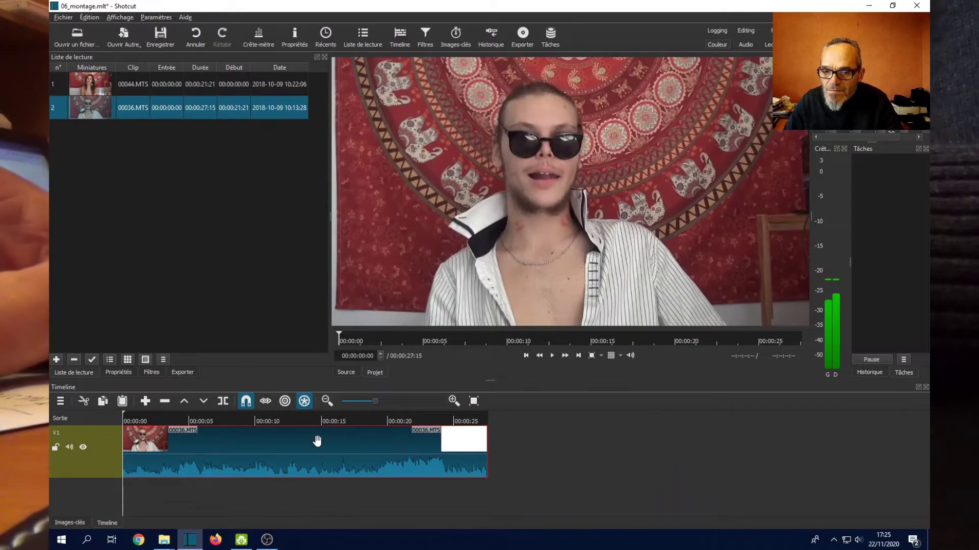
key("space")
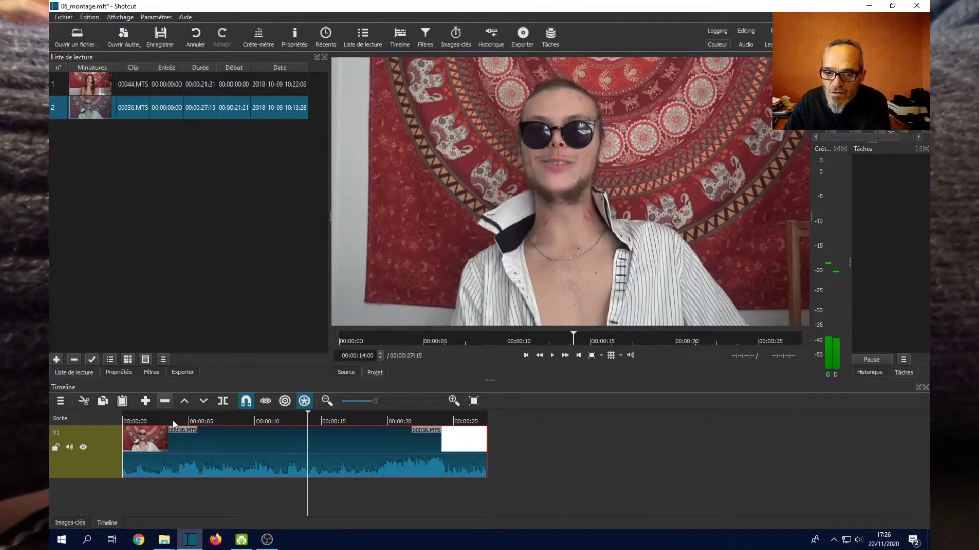
Add the Taille, Position & Rotation filter to the 00036.MTS clip.
left_click(154, 372)
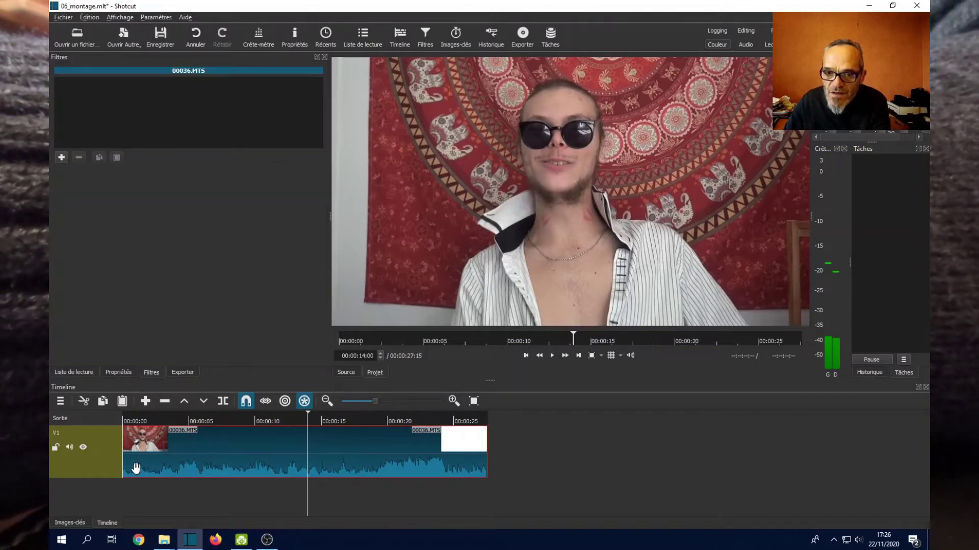
left_click(61, 157)
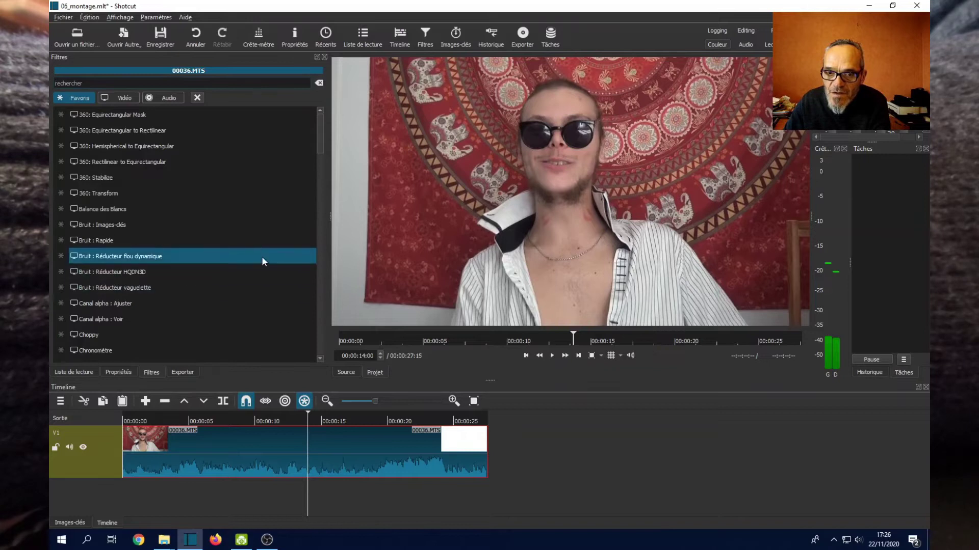
scroll(221, 292, "down", 15)
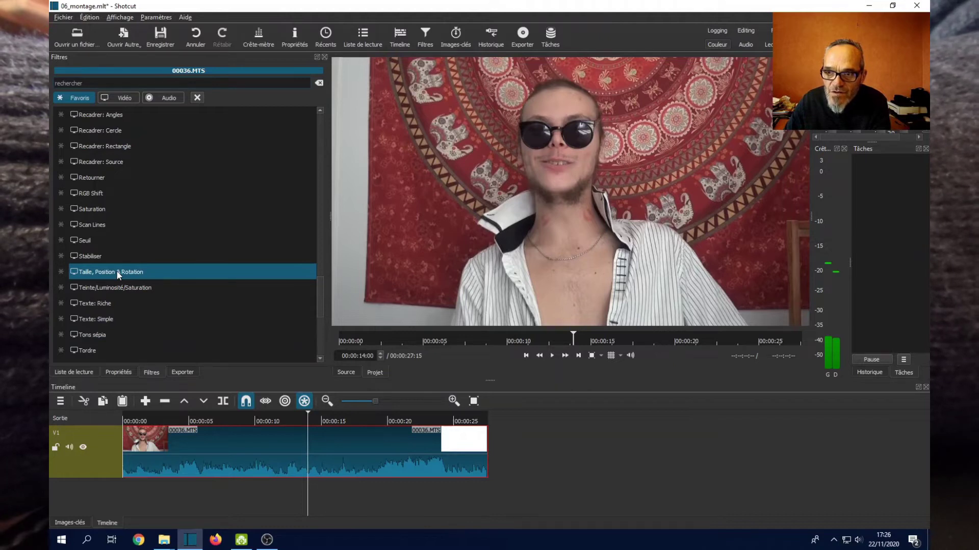
left_click(117, 273)
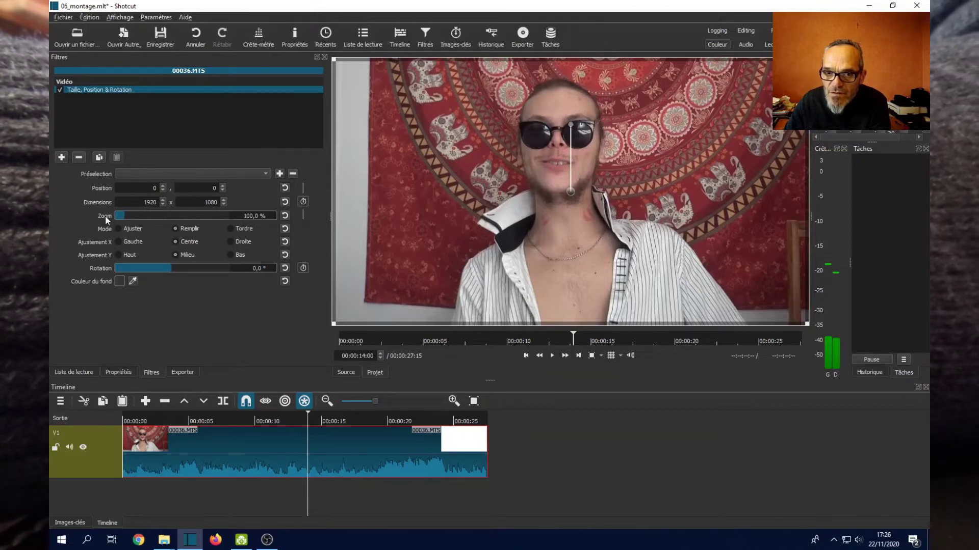
Enlarge the clip to a zoom of about 215.3 % and shift its vertical position to -249 to frame the face.
left_click_drag(120, 218, 145, 215)
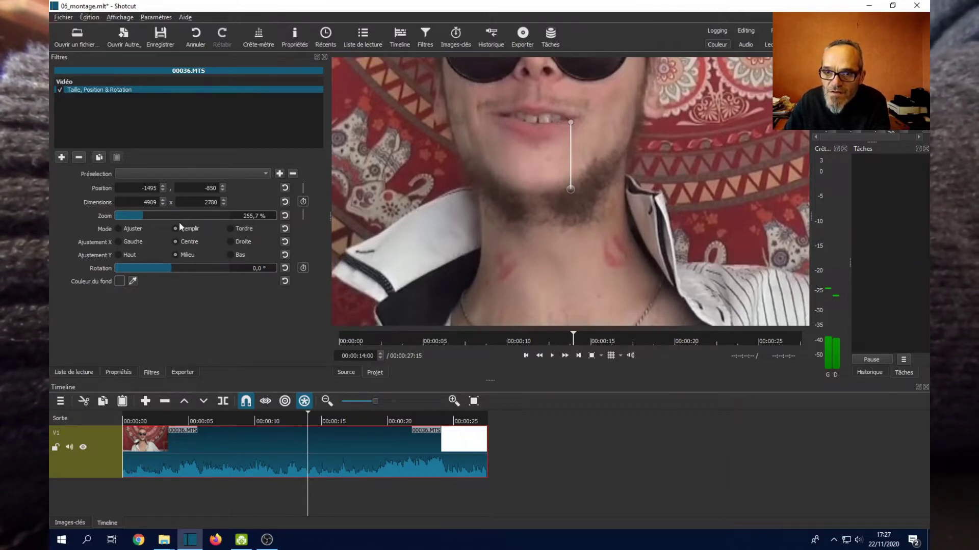
left_click_drag(143, 216, 141, 216)
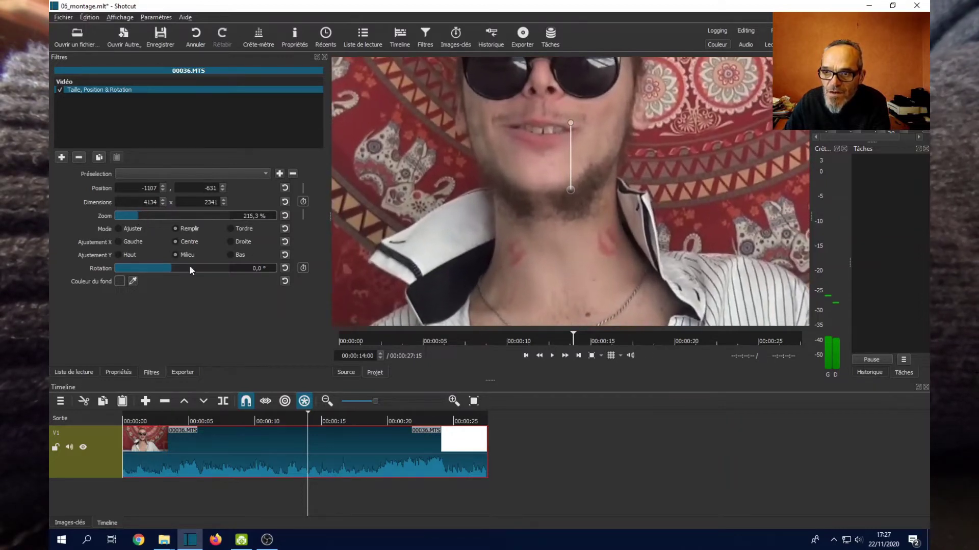
left_click(223, 185)
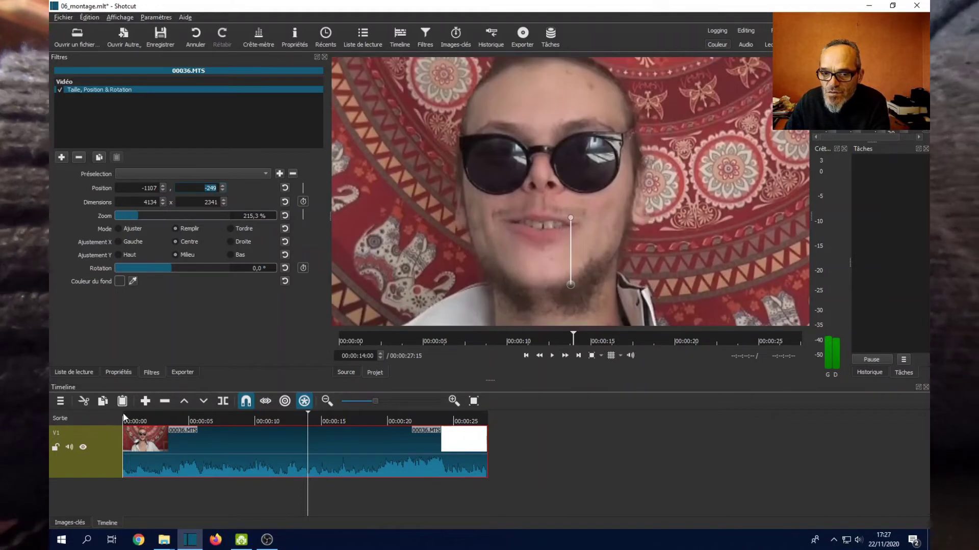
Play the clip from near its start to check the enlarged framing.
left_click(127, 413)
key("space")
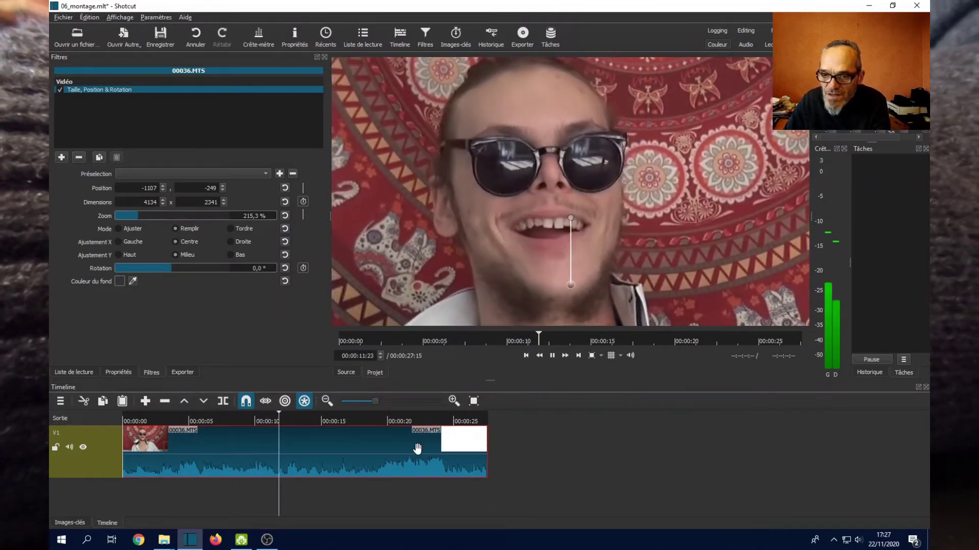
key("space")
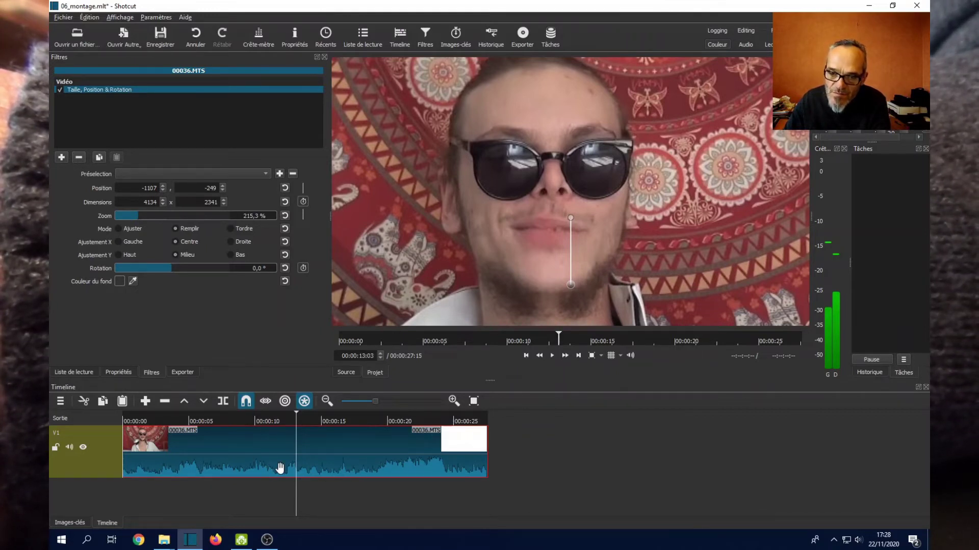
Inspect the frames at 10 and 15 seconds and look at the filter's keyframe view.
left_click(255, 421)
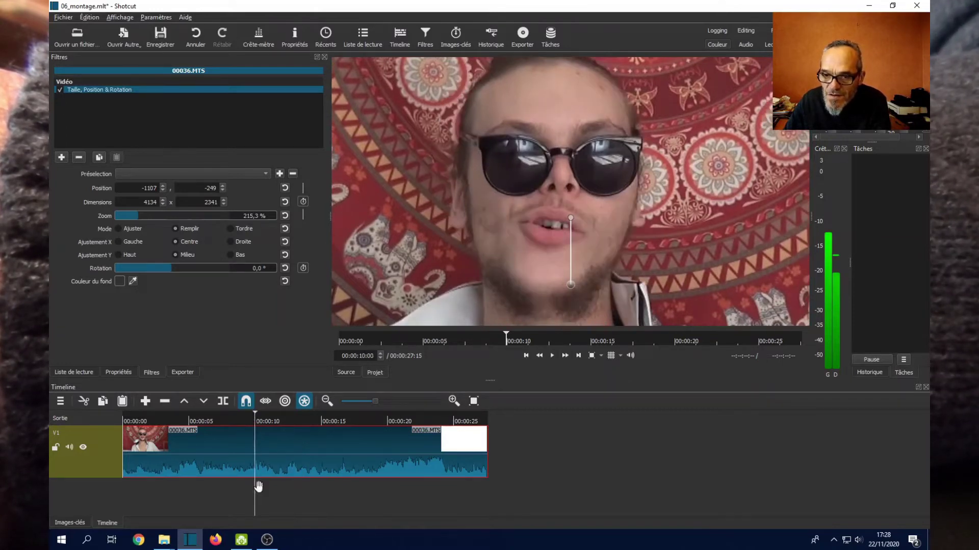
left_click(322, 421)
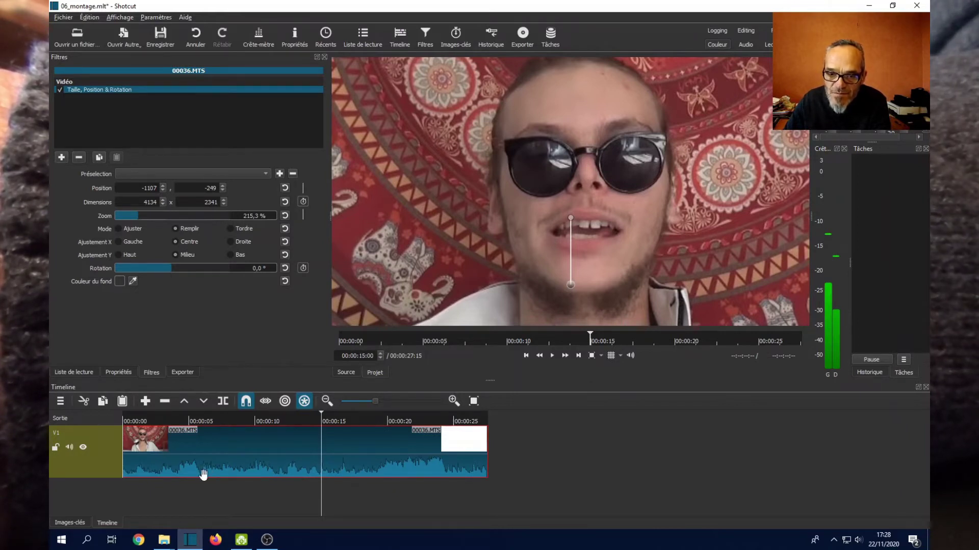
left_click(67, 524)
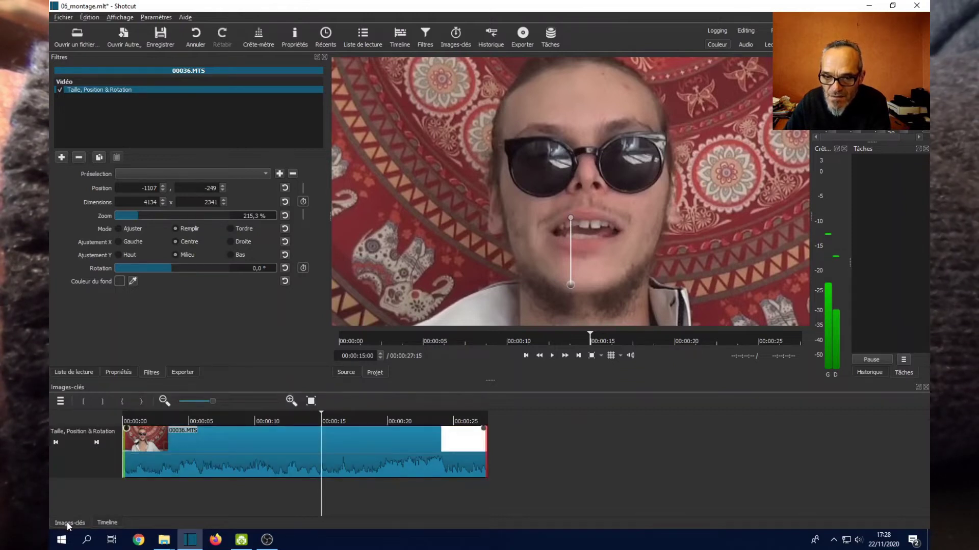
left_click(106, 522)
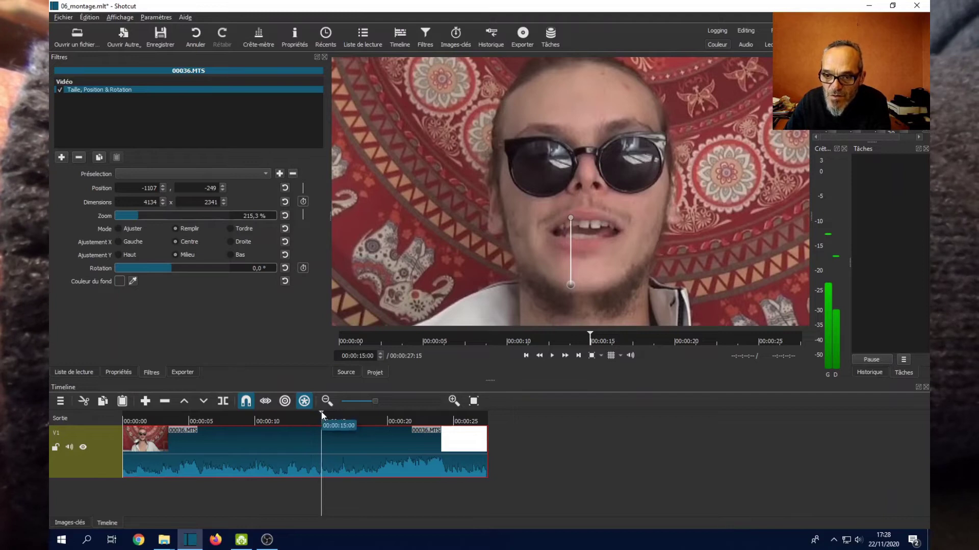
Enable size and position keyframes at 00:00:10:00 and add a second keyframe at 00:00:15:00.
left_click_drag(321, 415, 255, 414)
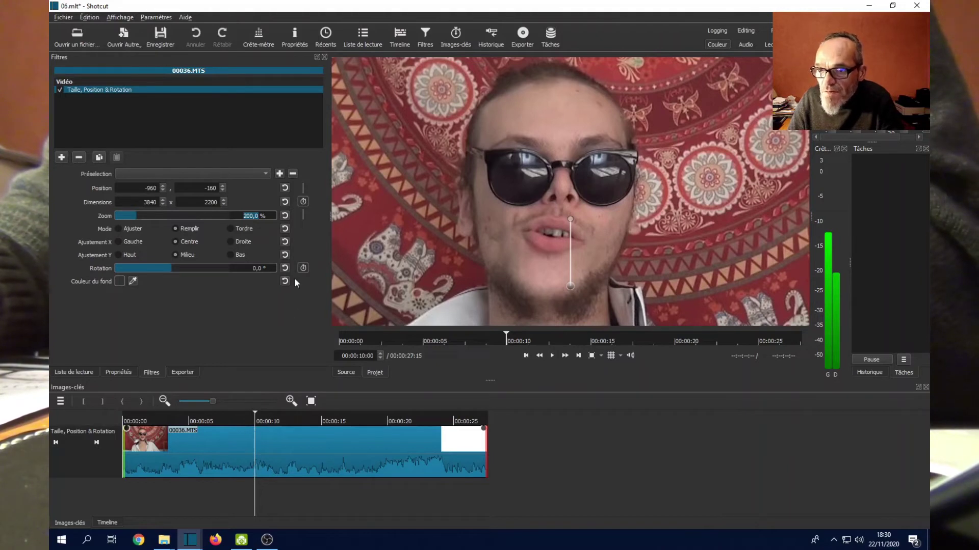
left_click(304, 202)
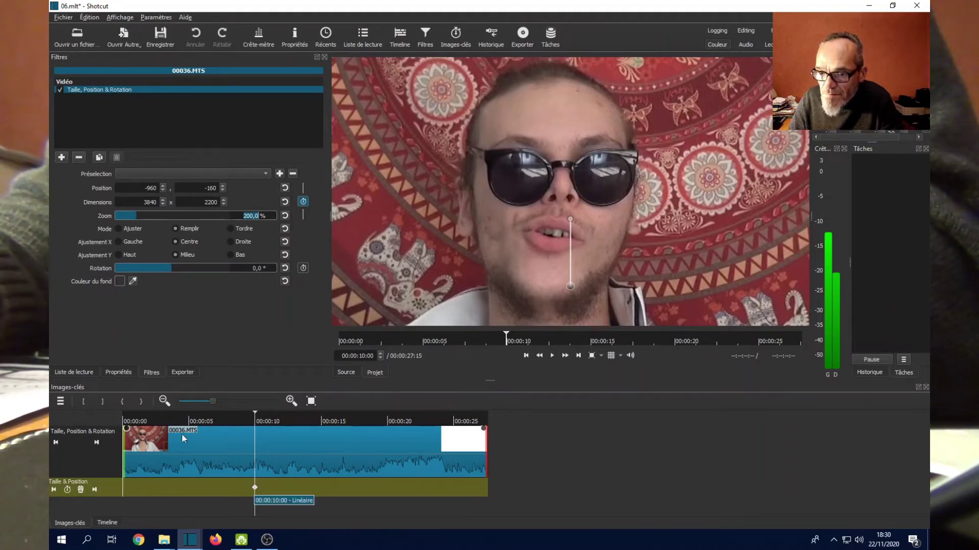
left_click_drag(256, 412, 322, 418)
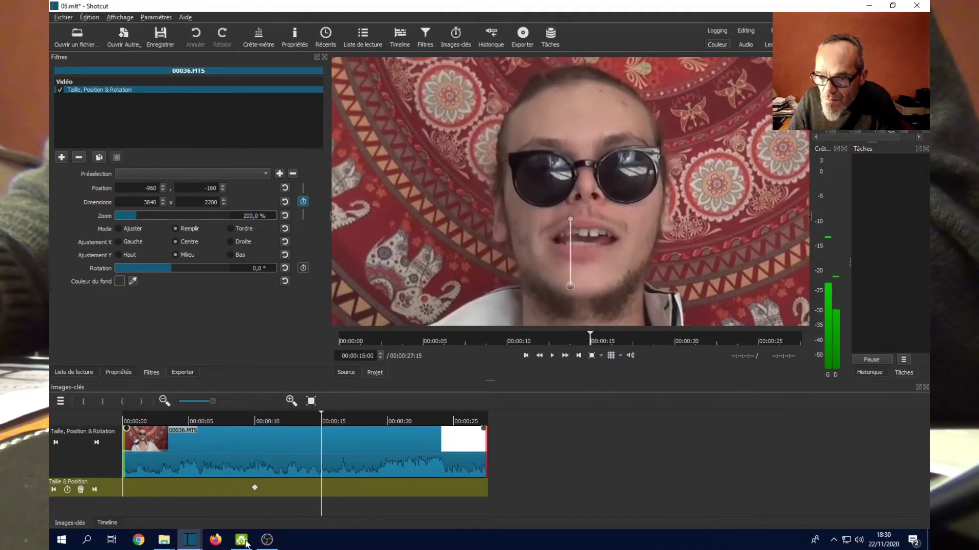
left_click(67, 490)
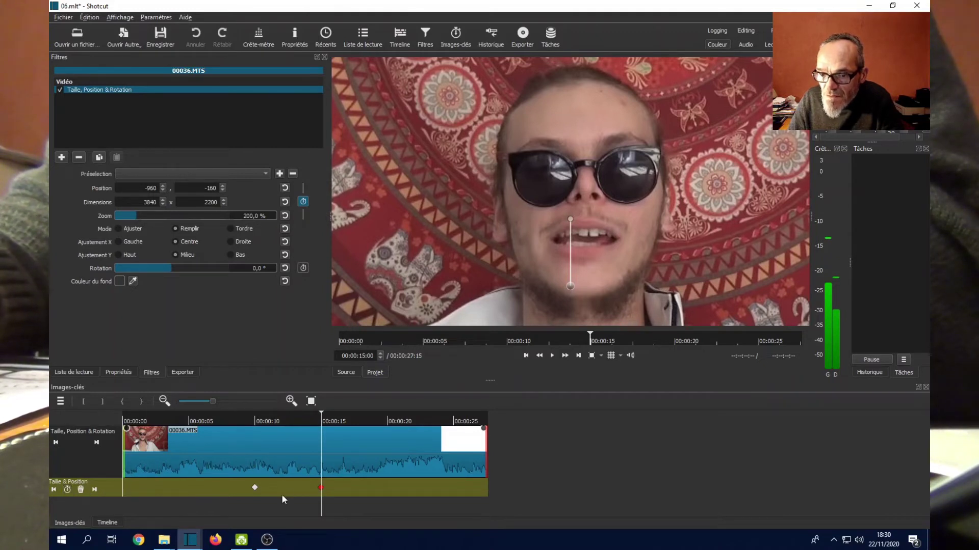
left_click(255, 490)
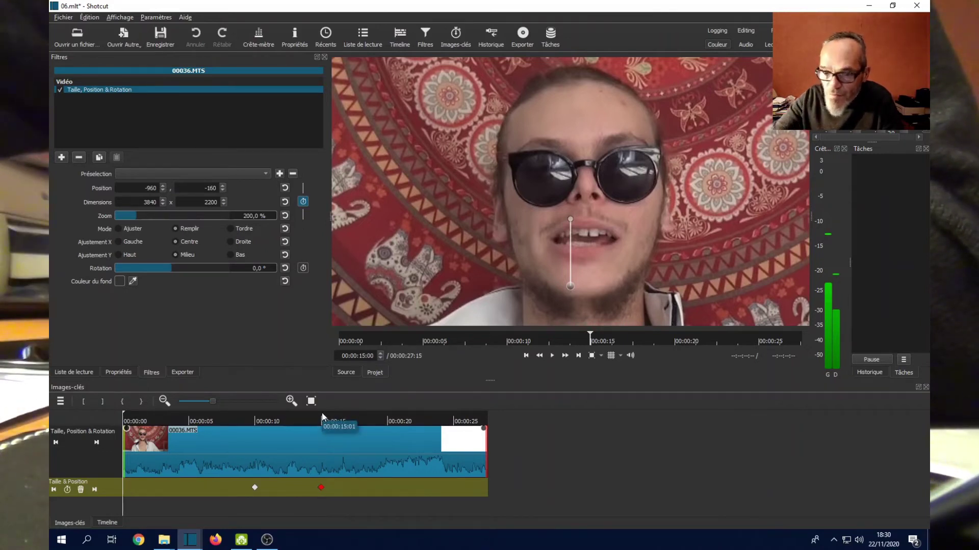
At the clip's start, reset the position to 0, 0 and the dimensions to 1920 x 1080 in a keyframe.
key("Home")
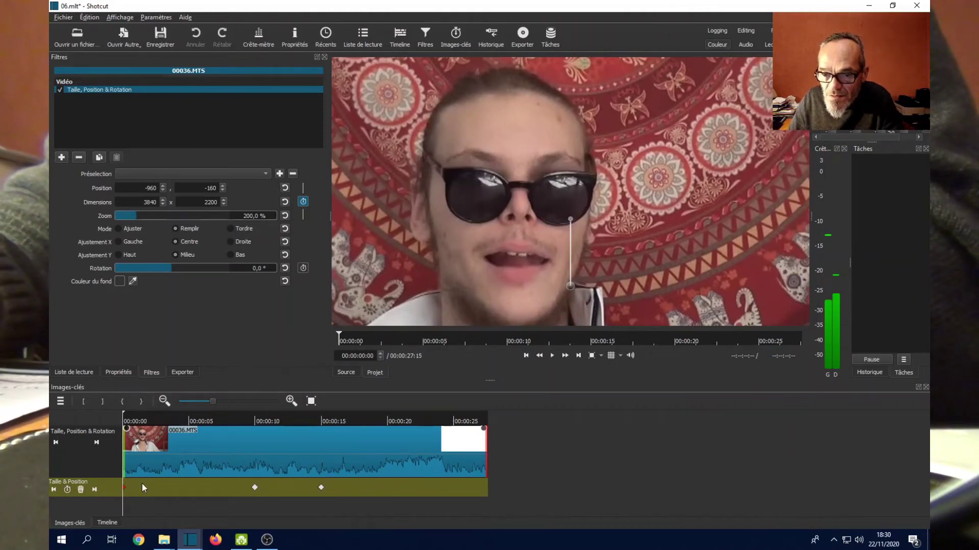
left_click(285, 188)
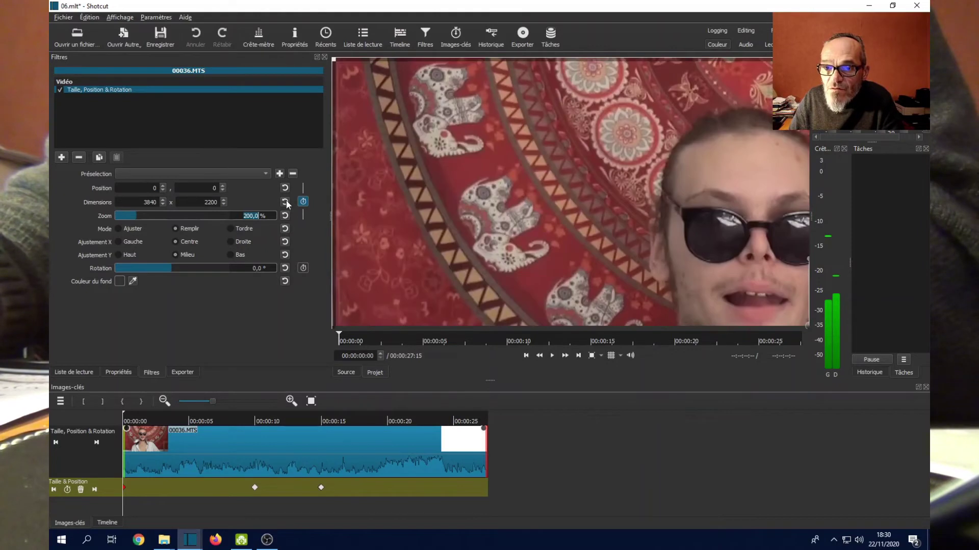
left_click(285, 203)
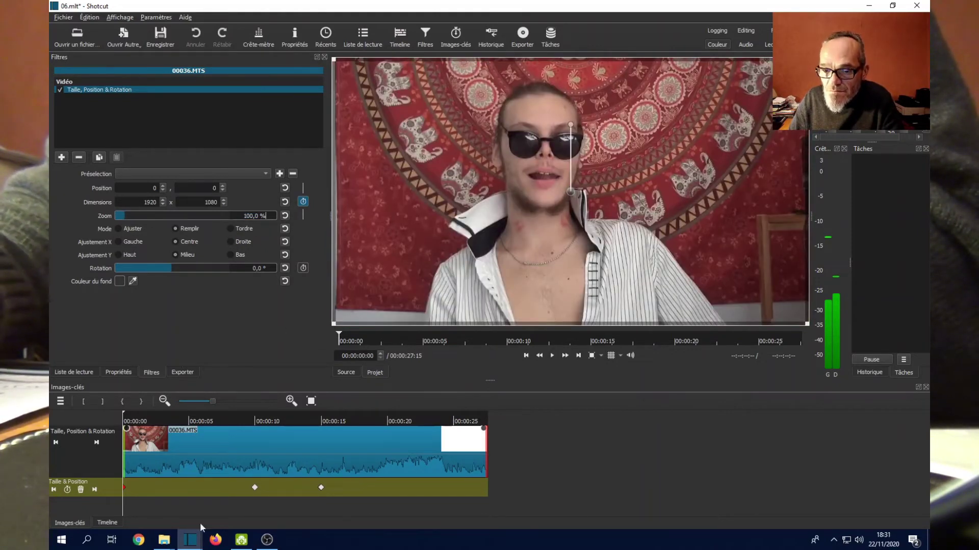
Check the 10 and 15 second keyframes, and add one at 00:00:17:03 with position 0, 0 and zoom 100 %.
left_click(255, 490)
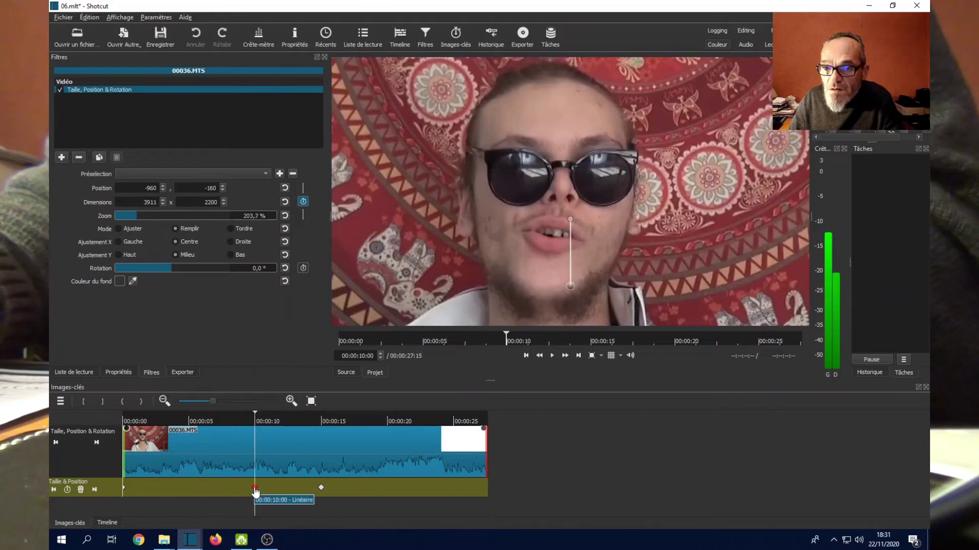
left_click(322, 490)
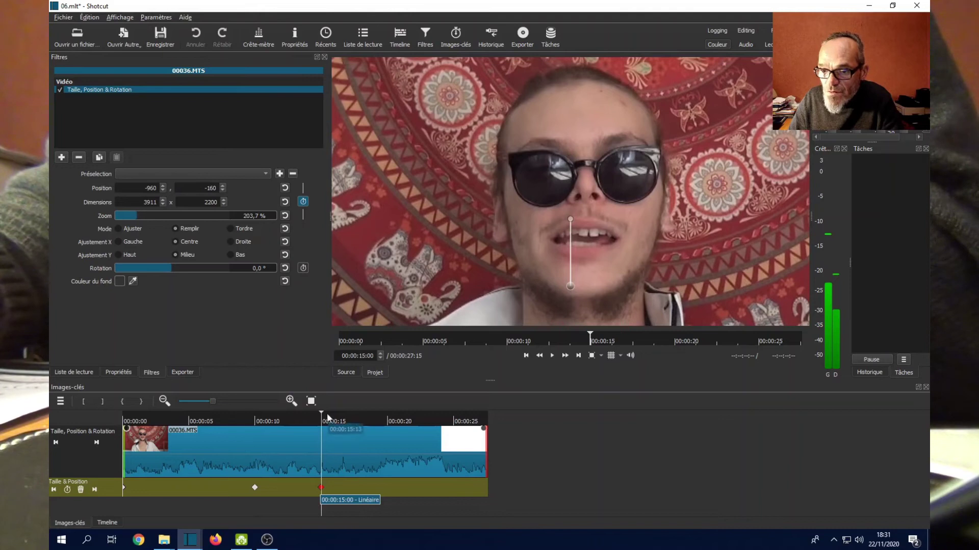
left_click(350, 493)
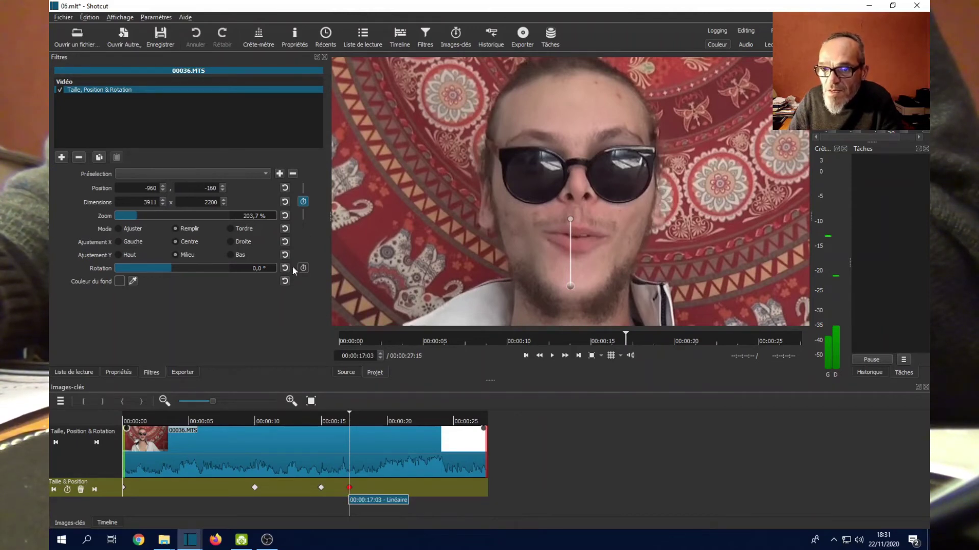
left_click(285, 188)
left_click(286, 215)
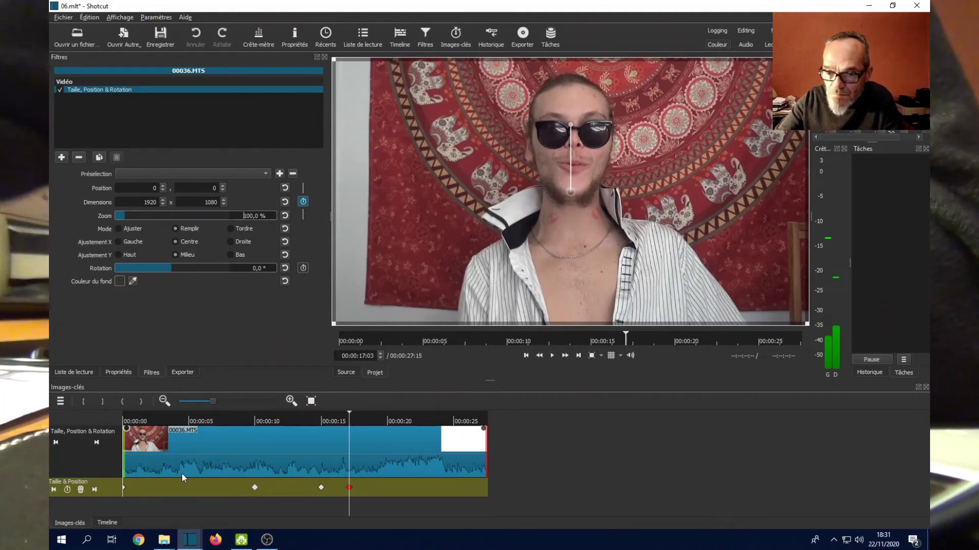
Play the clip from the beginning to review the animated zoom in and out.
left_click(236, 419)
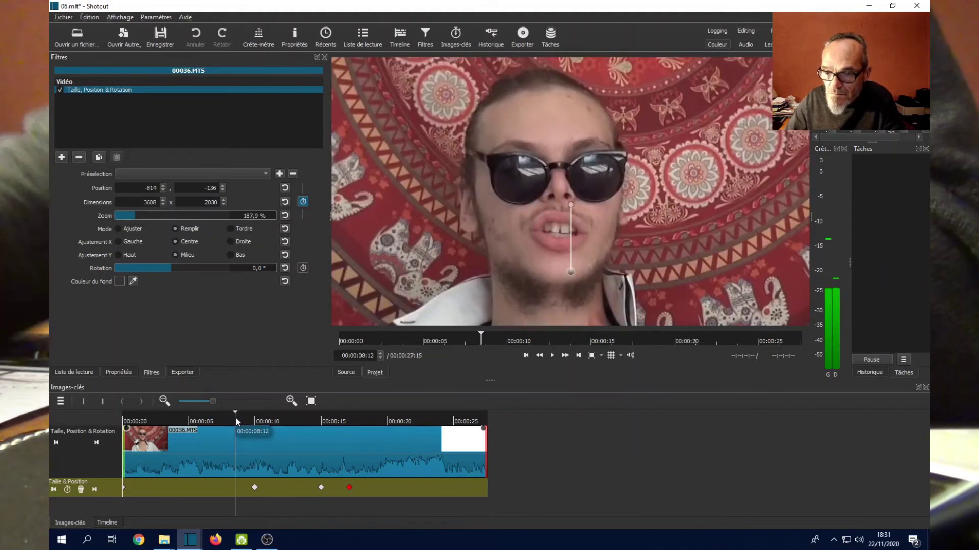
key("Home")
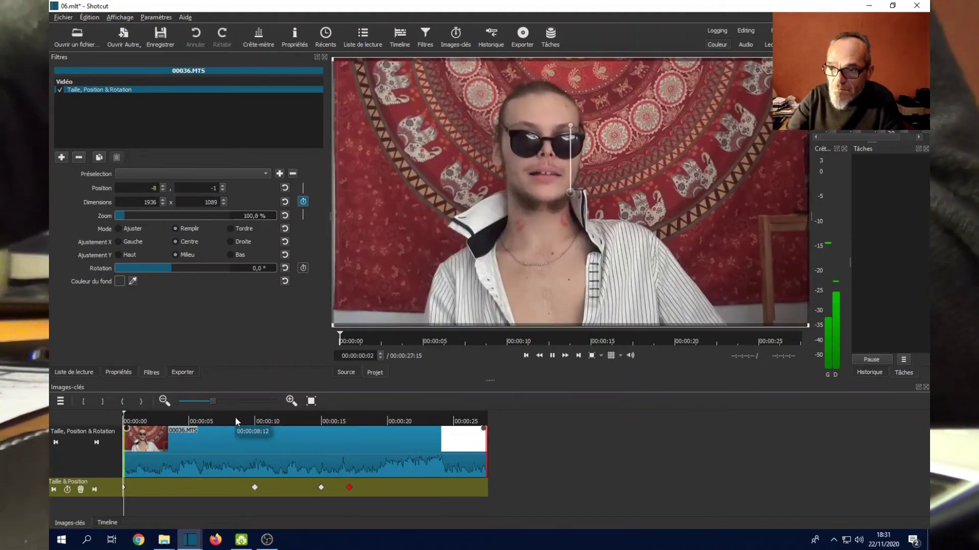
key("space")
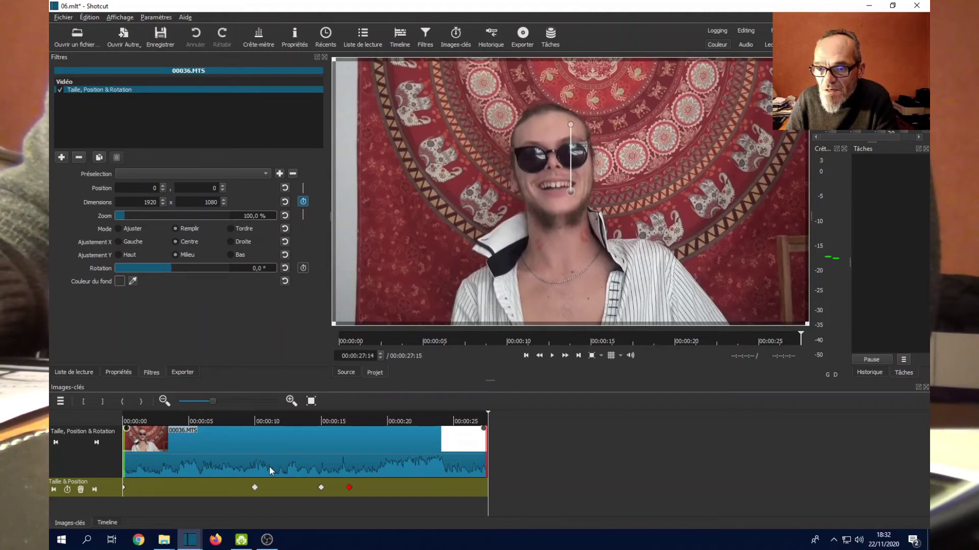
Append the 00044.MTS clip directly after 00036.MTS on track V1 and play across the join.
left_click(90, 371)
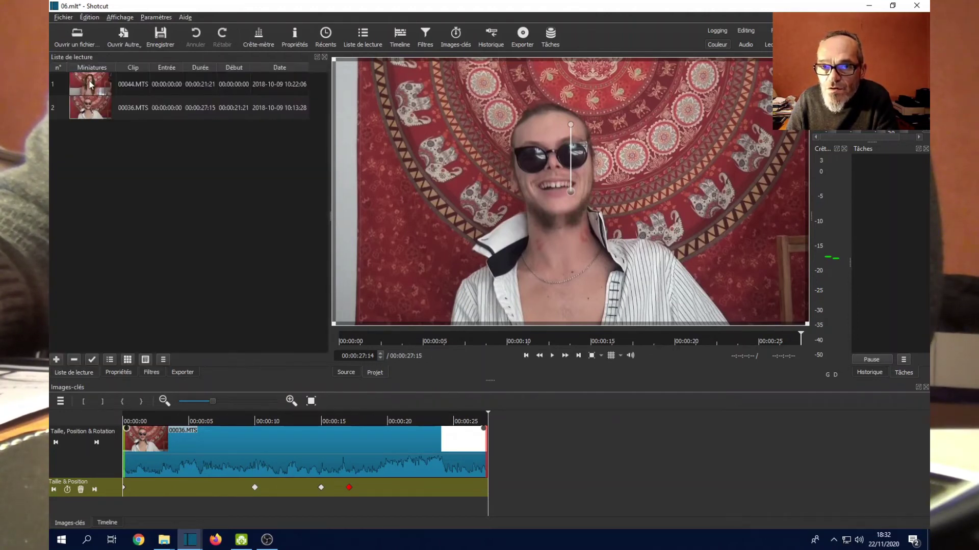
mouse_move(89, 81)
left_mouse_down()
mouse_move(439, 451)
mouse_move(533, 461)
mouse_move(535, 447)
mouse_move(552, 448)
mouse_move(293, 295)
mouse_move(90, 120)
mouse_move(80, 88)
left_mouse_up()
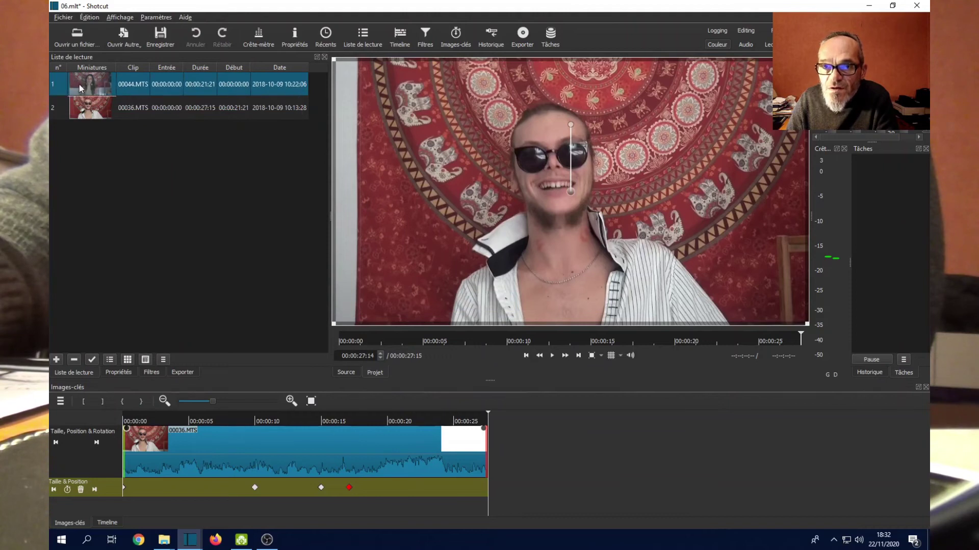
left_click(108, 523)
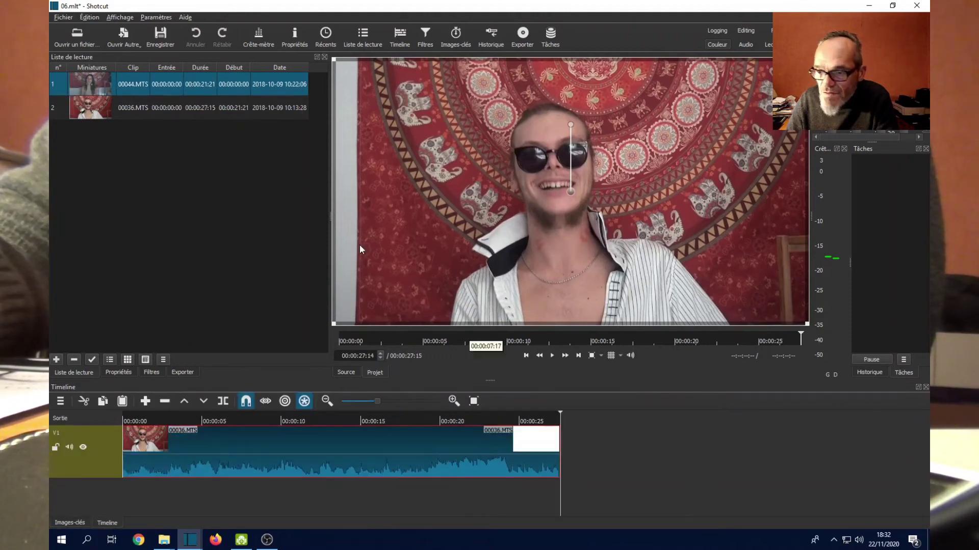
left_click_drag(84, 78, 561, 439)
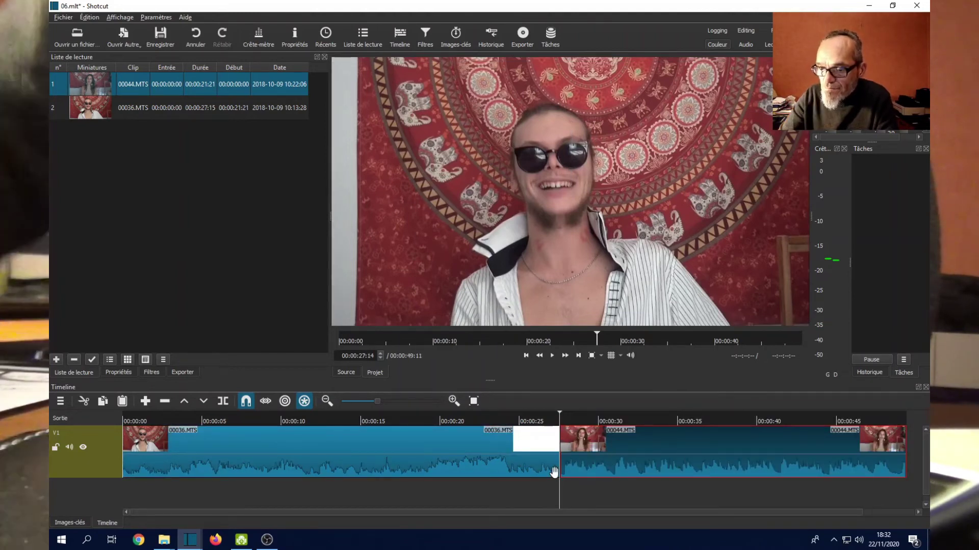
key("space")
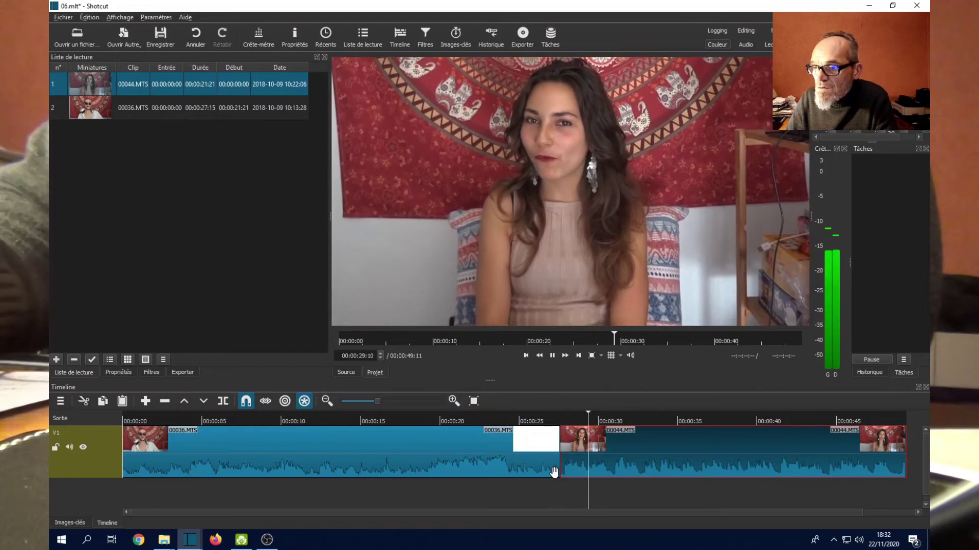
Stop playback and add the Recadrer: Source video filter to the 00044.MTS clip.
key("space")
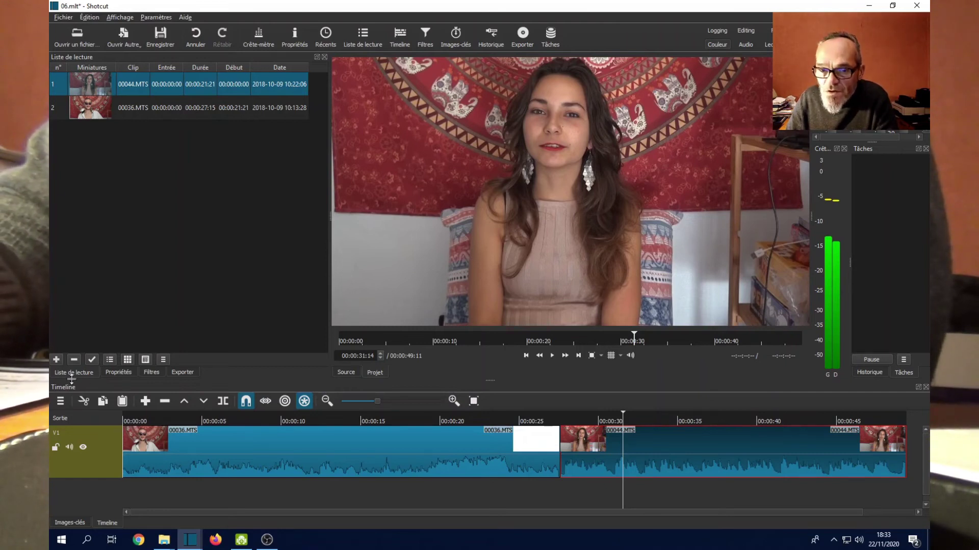
left_click(150, 373)
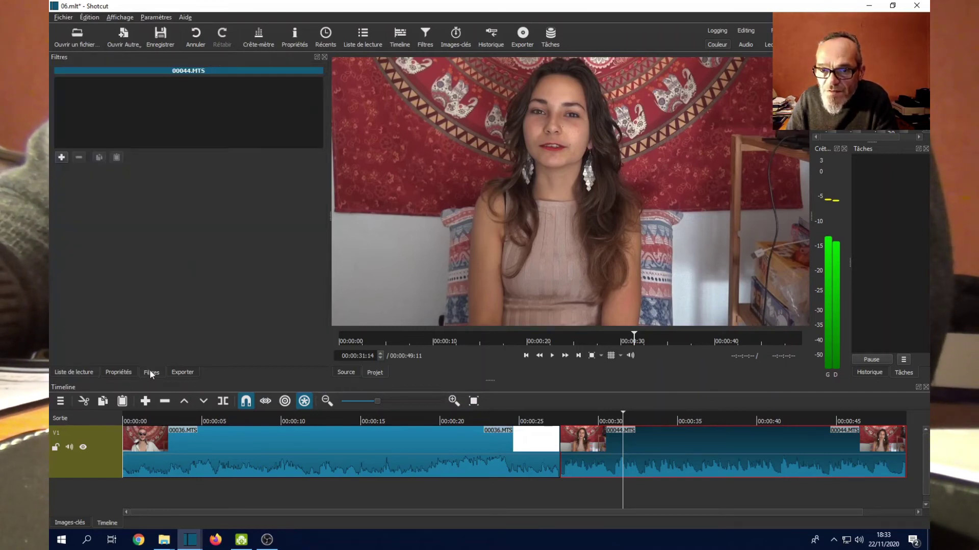
left_click(61, 158)
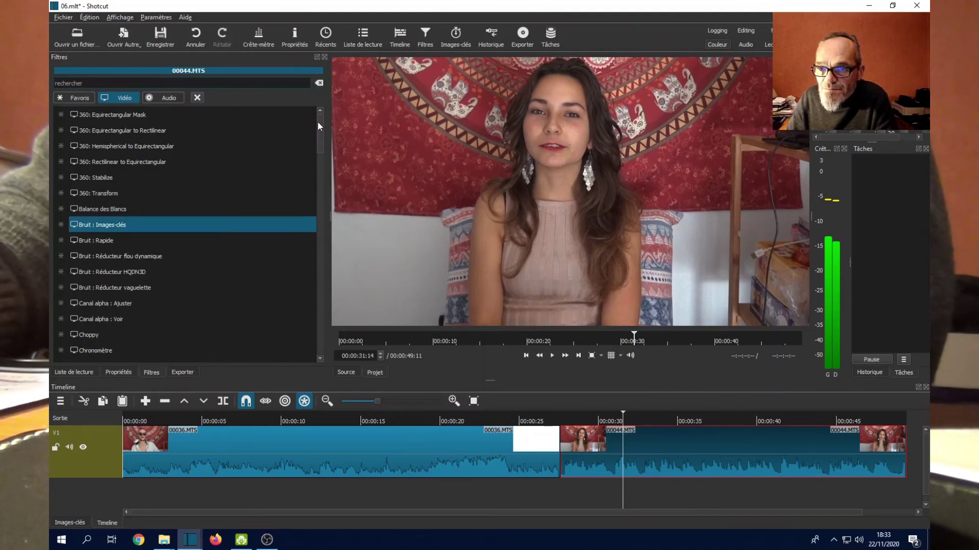
left_click_drag(319, 118, 318, 270)
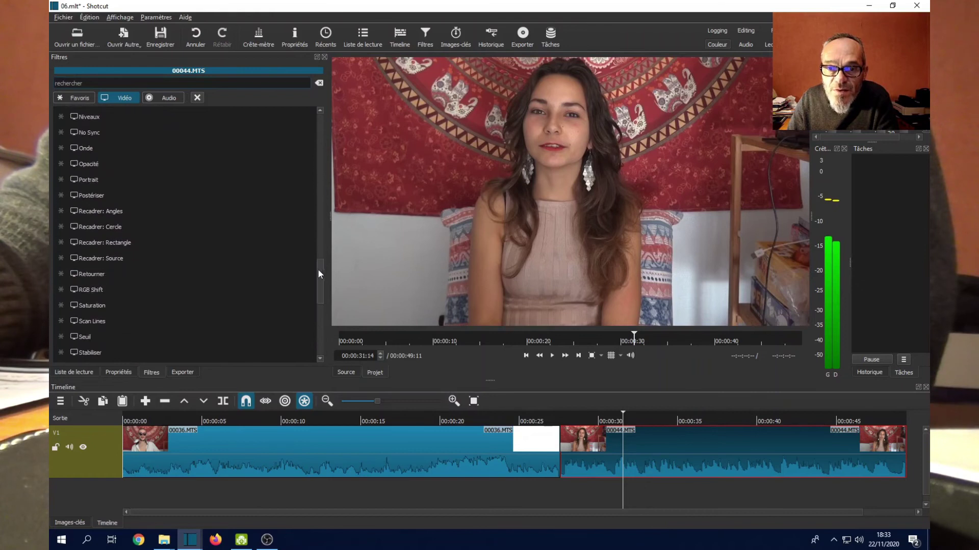
left_click(104, 259)
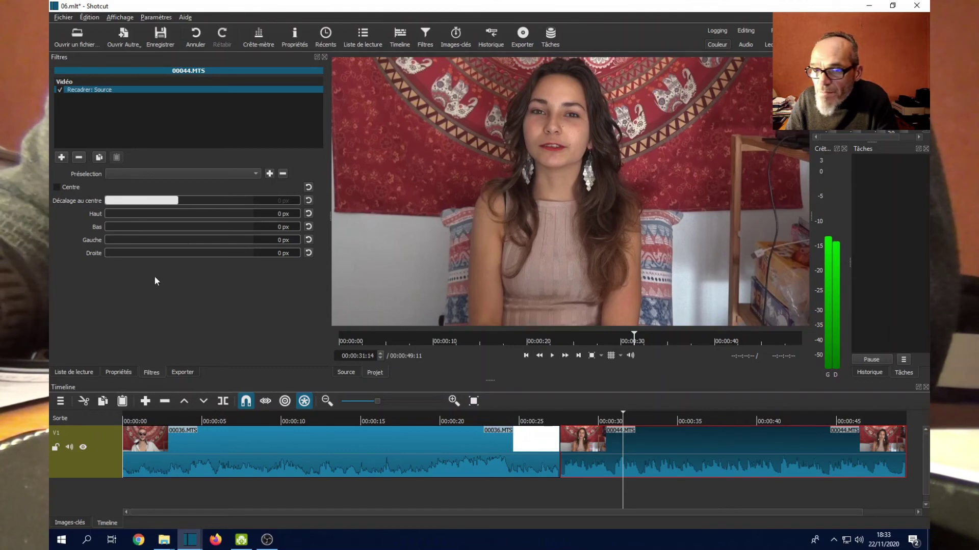
Crop 00044.MTS by 328 px on the right side and 184 px at the bottom, with the left crop at 0 px.
left_click(133, 252)
mouse_move(133, 253)
left_mouse_down()
mouse_move(115, 251)
mouse_move(130, 252)
left_mouse_up()
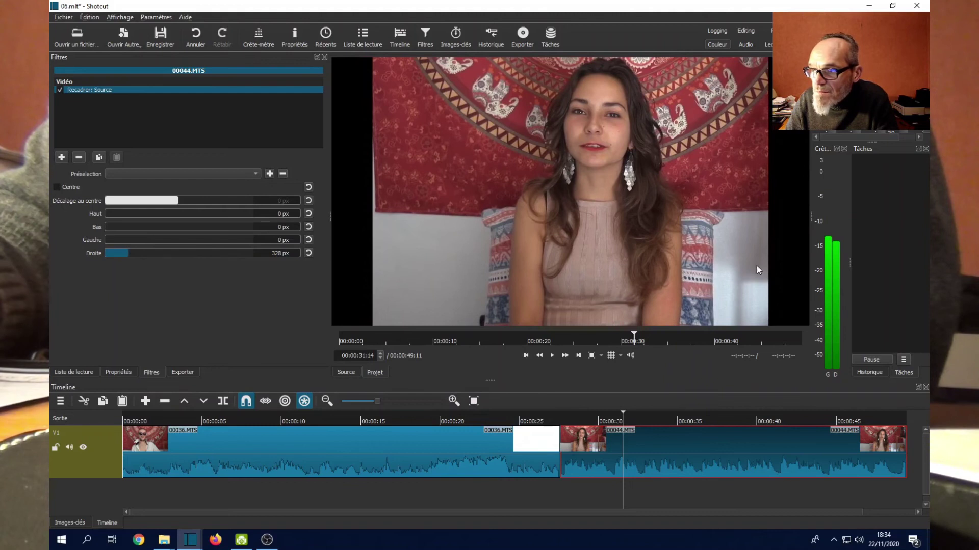
left_click(119, 239)
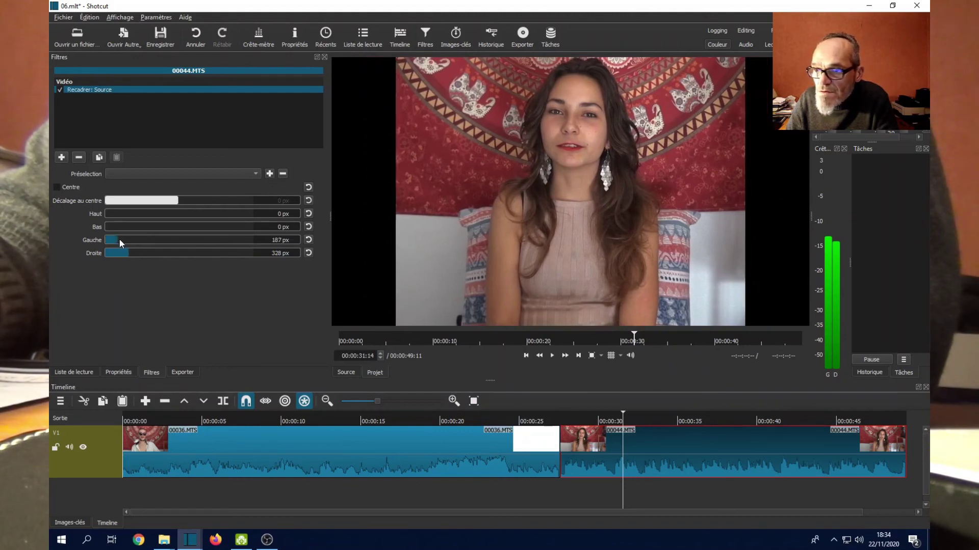
left_click_drag(119, 239, 86, 237)
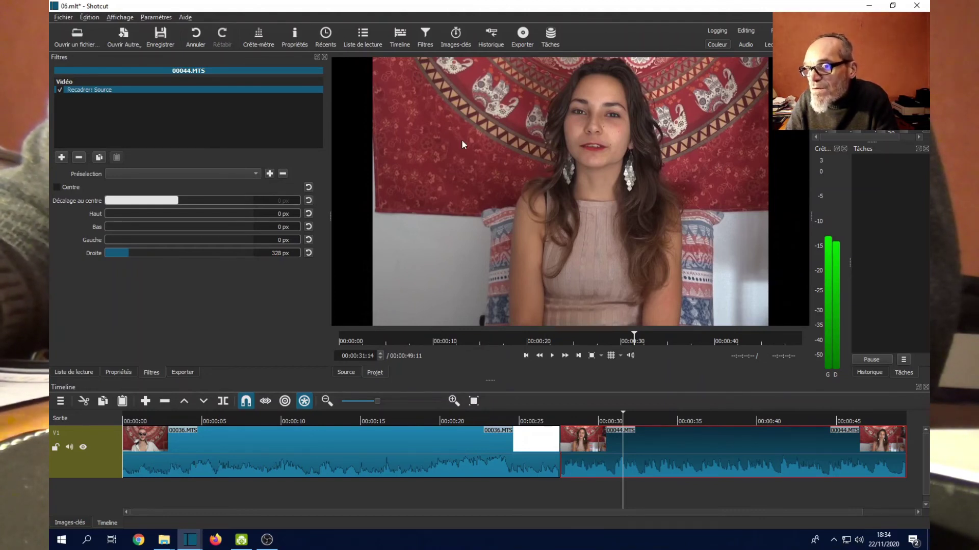
left_click(119, 227)
left_click_drag(118, 227, 130, 223)
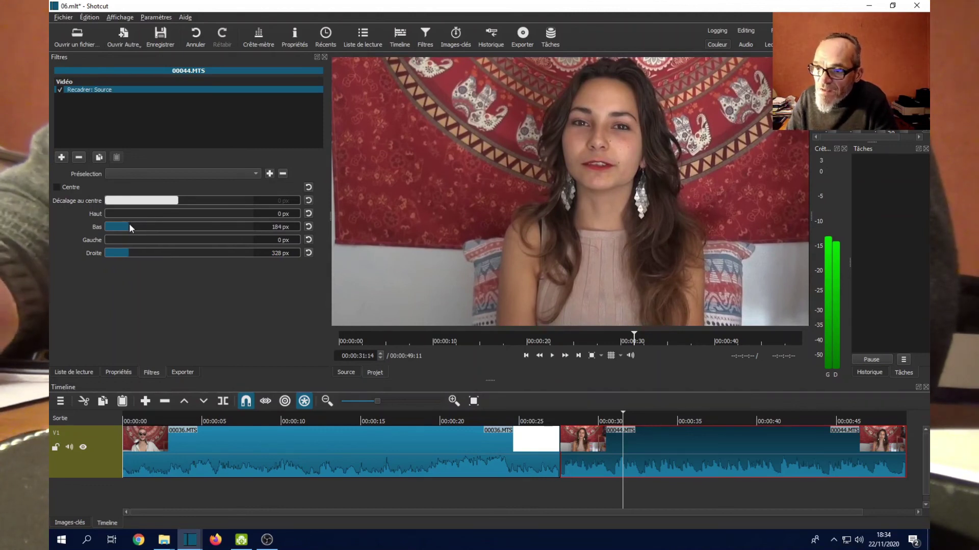
Play from 00:00:26:13 across the join between the two clips to review the cropped framing of 00044.MTS.
left_click(545, 423)
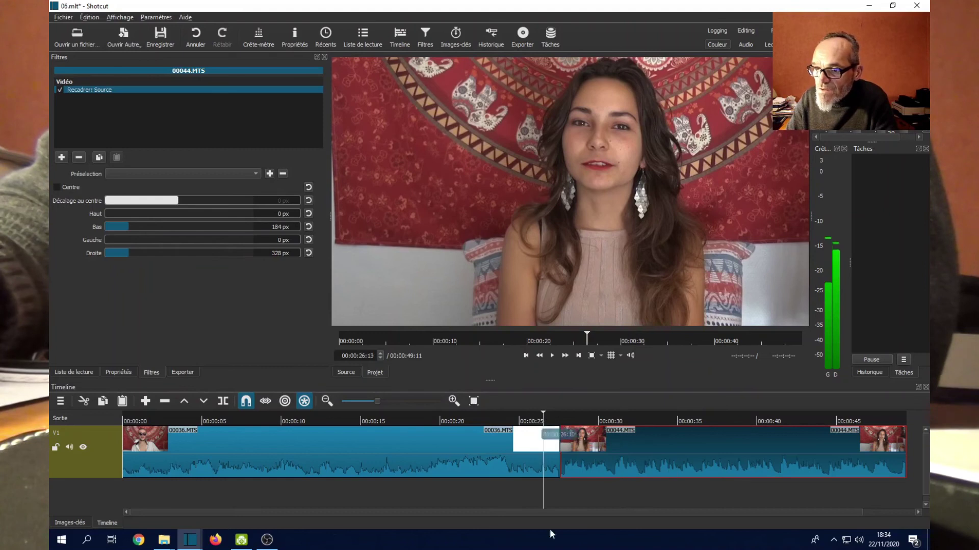
key("space")
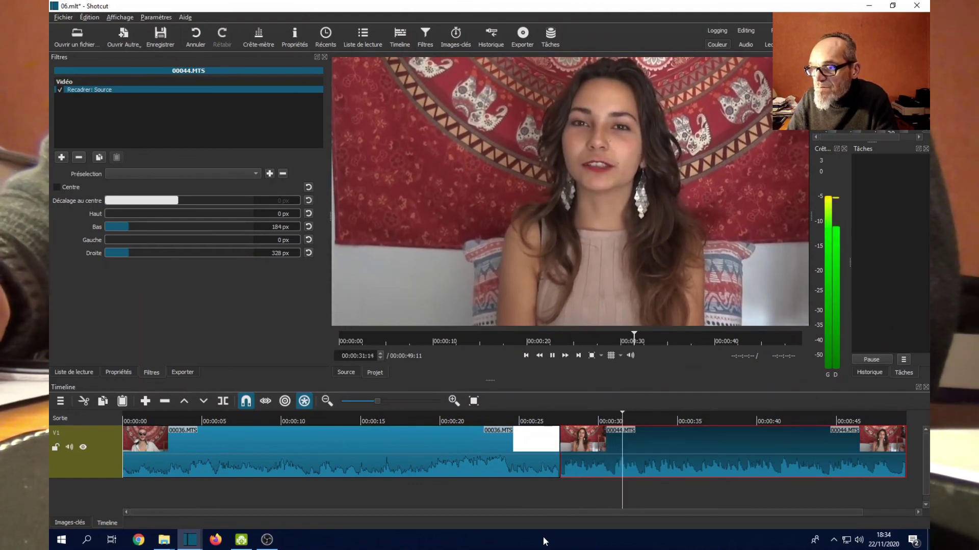
key("space")
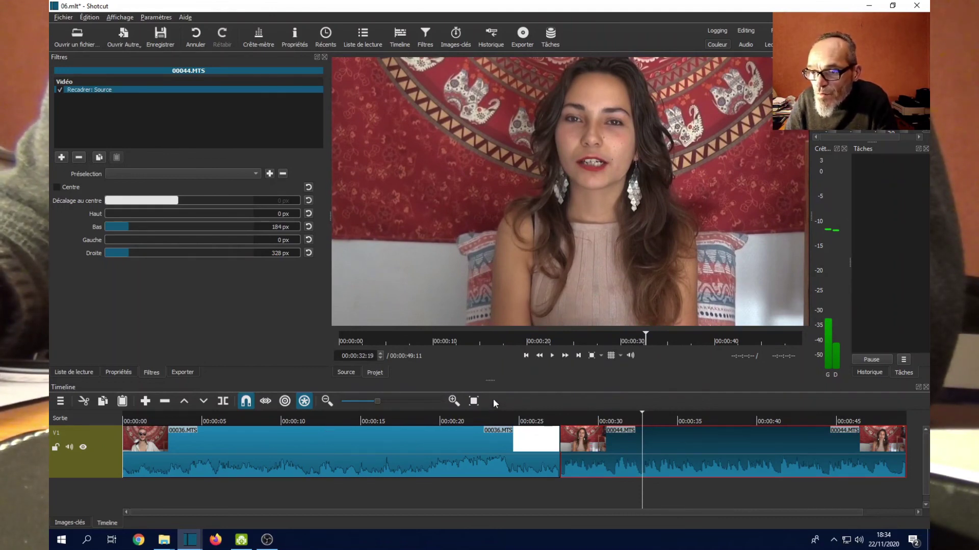
Compare the framing and applied filters of 00036.MTS at 00:00:23:13 and 00044.MTS at 00:00:29:18.
left_click(496, 421)
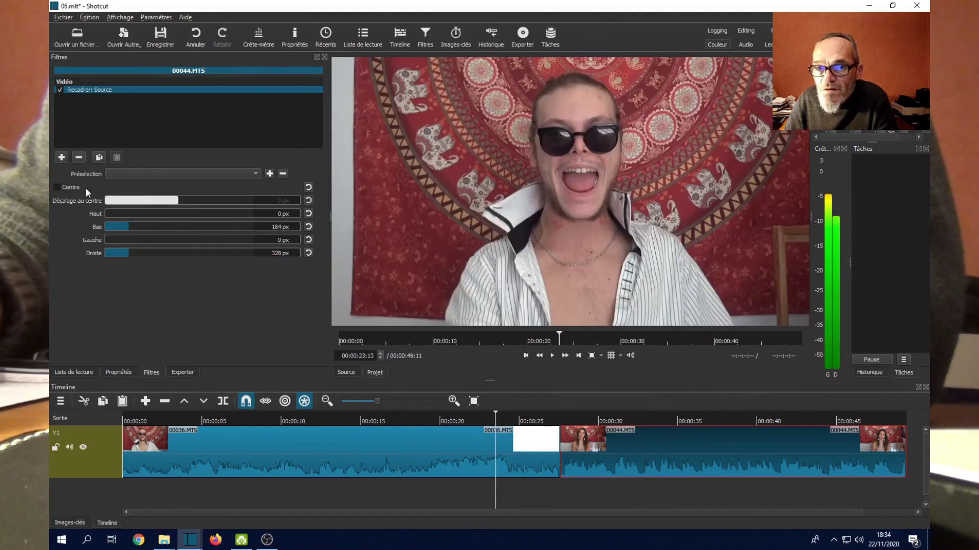
left_click(459, 447)
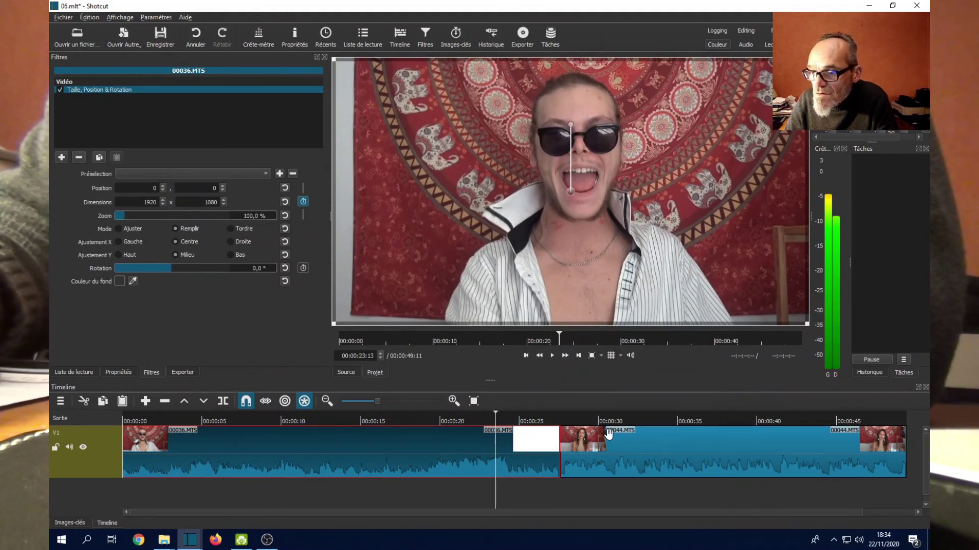
left_click(595, 421)
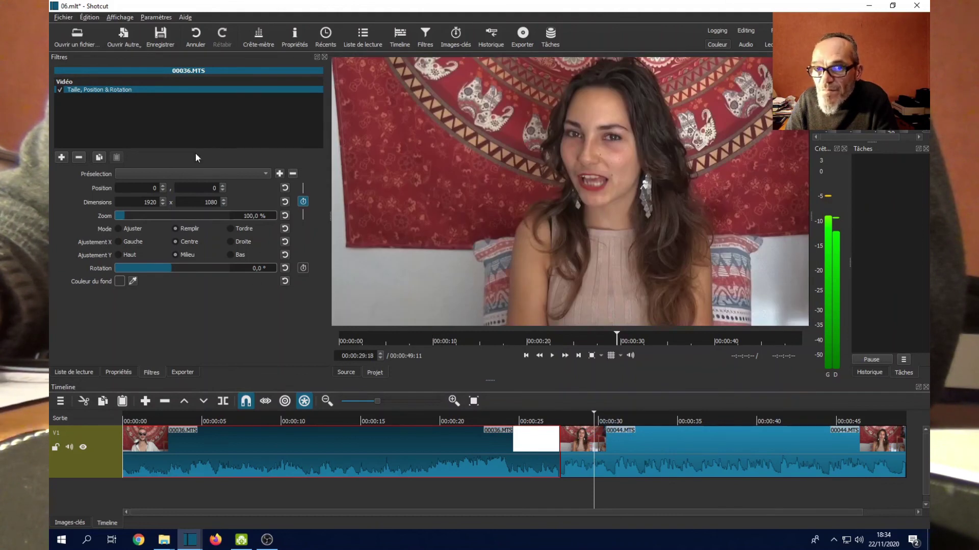
left_click(625, 458)
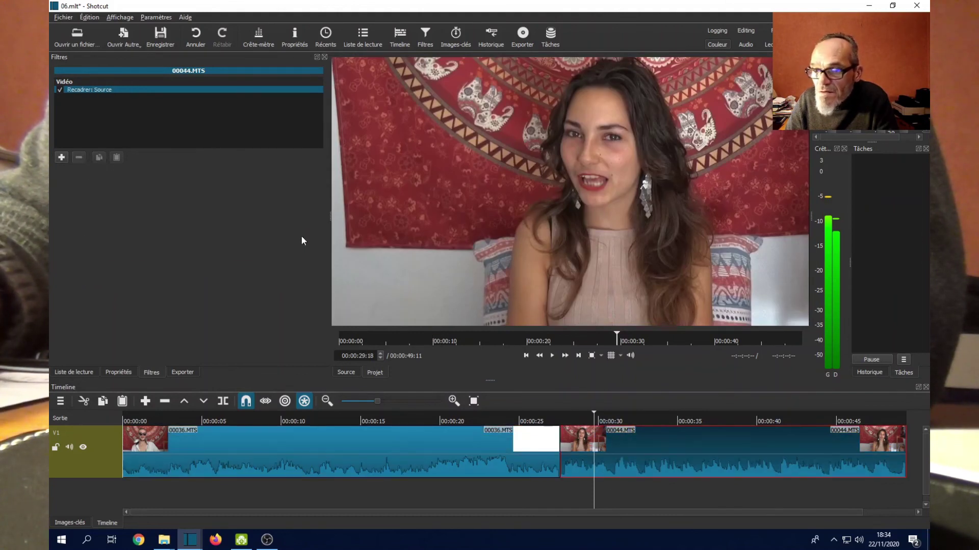